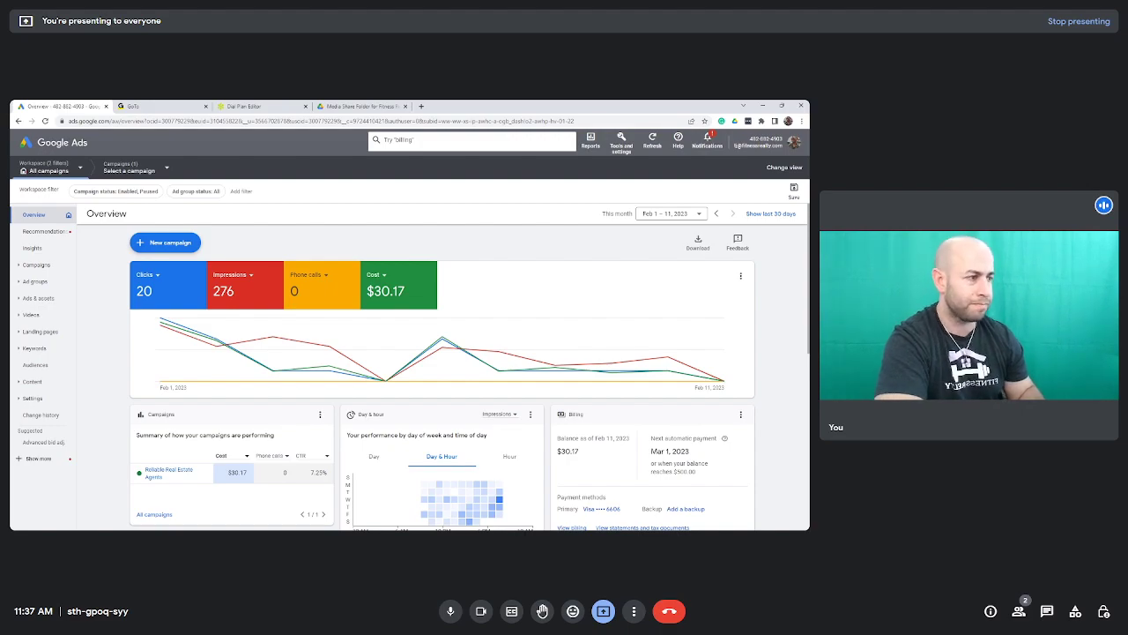
Step: Open the Reliable Real Estate Agents campaign and review its keyword themes
left_click(132, 174)
left_click(147, 250)
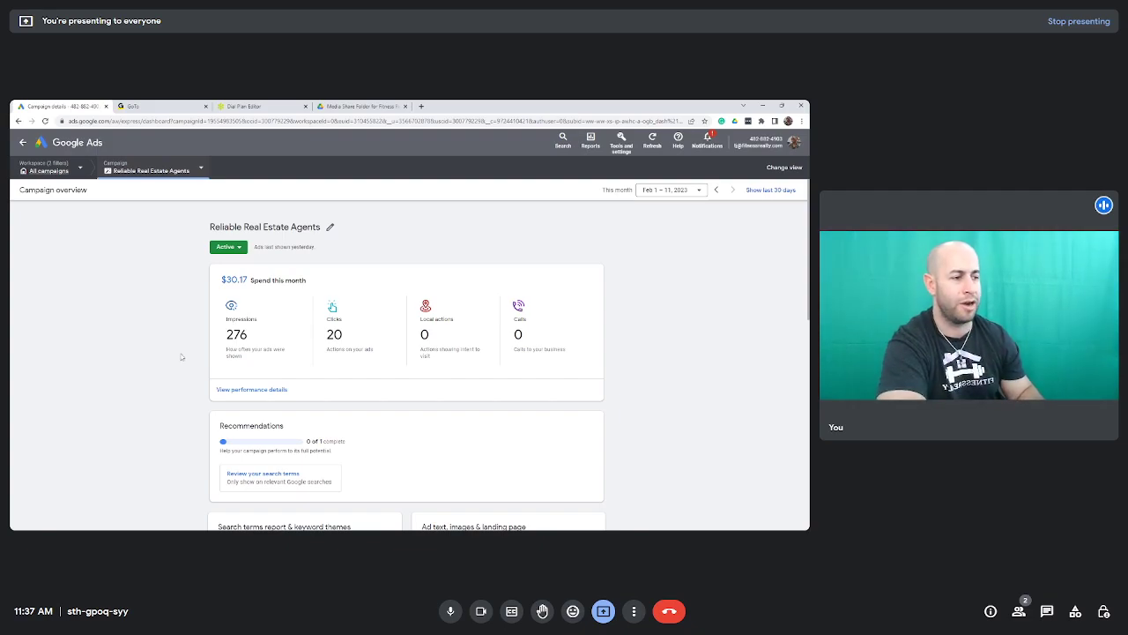
scroll(157, 359, "down", 3)
scroll(157, 363, "down", 3)
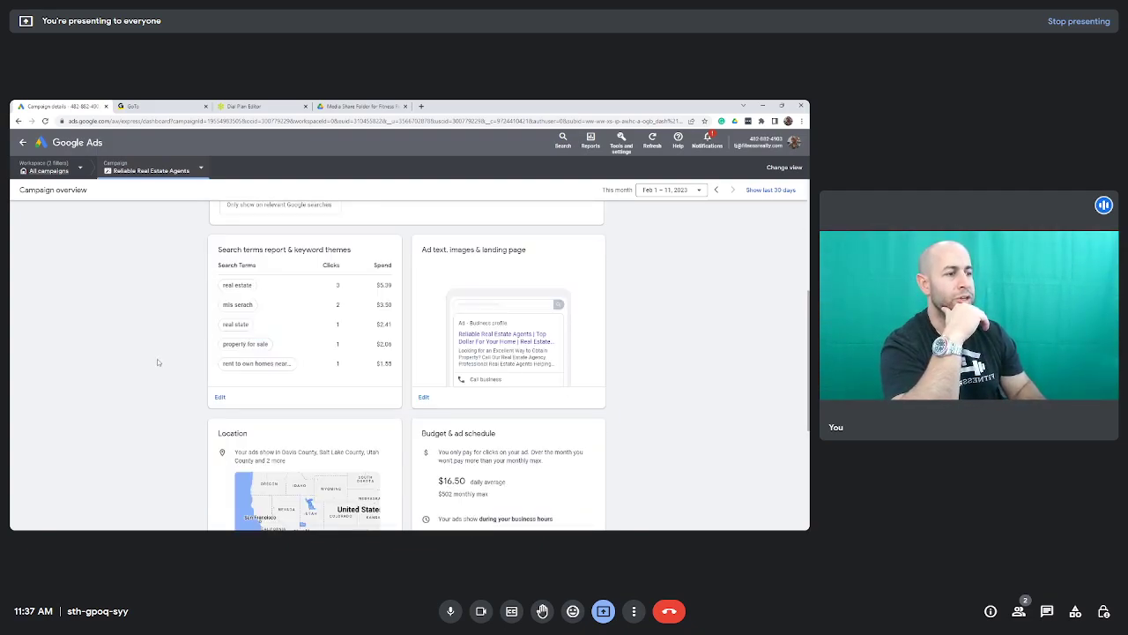
left_click(220, 397)
left_click(329, 241)
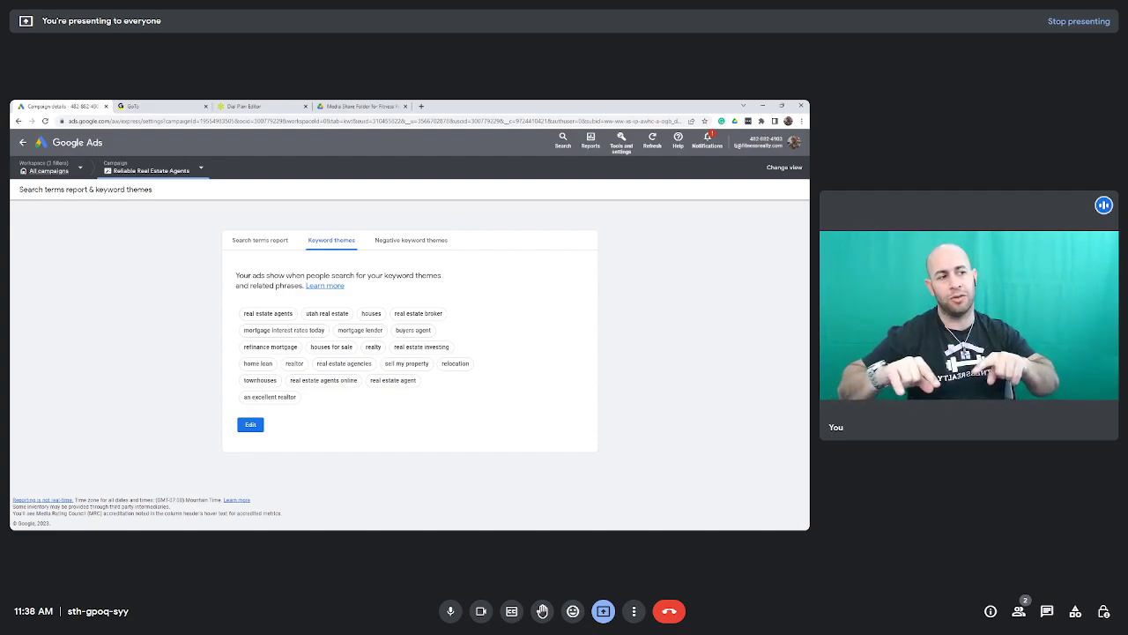
Step: Review the campaign's search terms report and its negative keyword themes
left_click(260, 240)
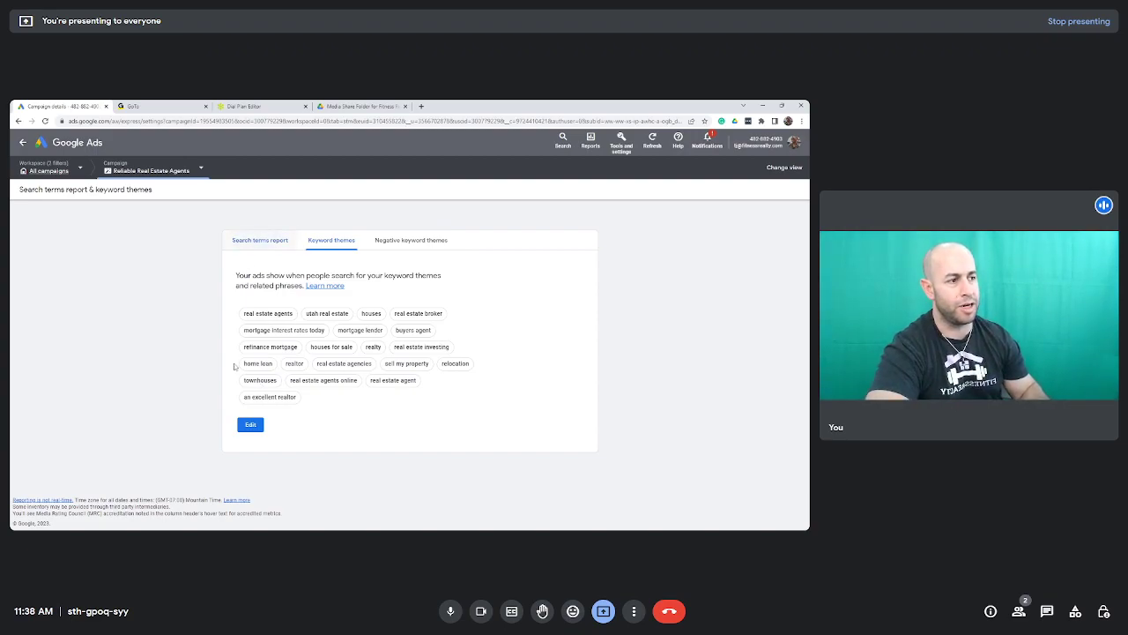
scroll(173, 371, "down", 3)
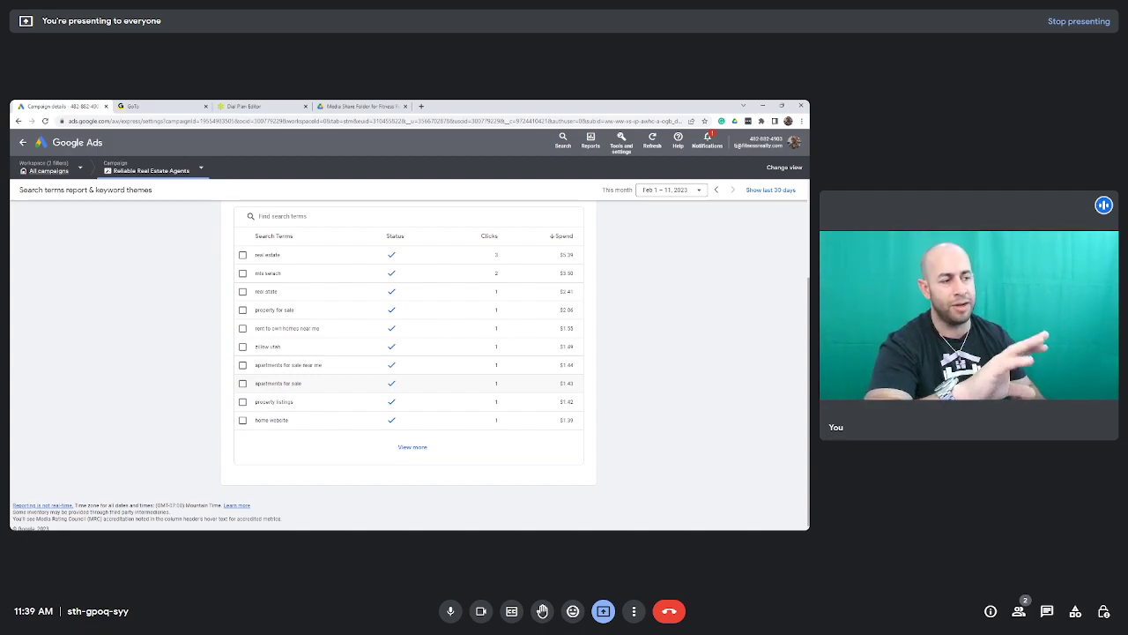
scroll(202, 382, "up", 3)
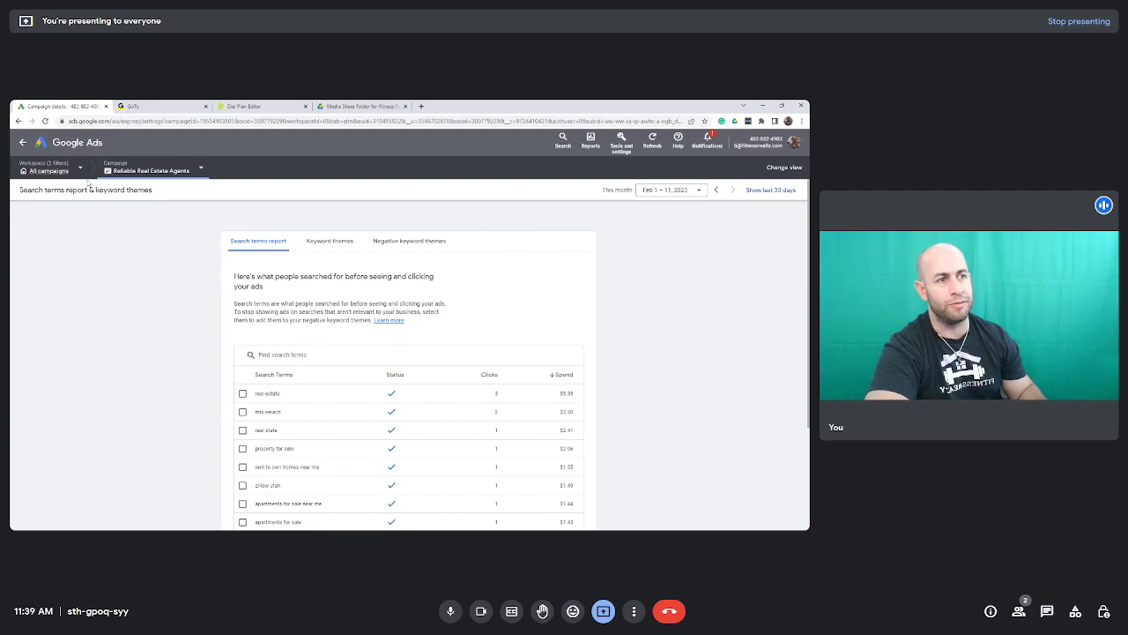
left_click(409, 240)
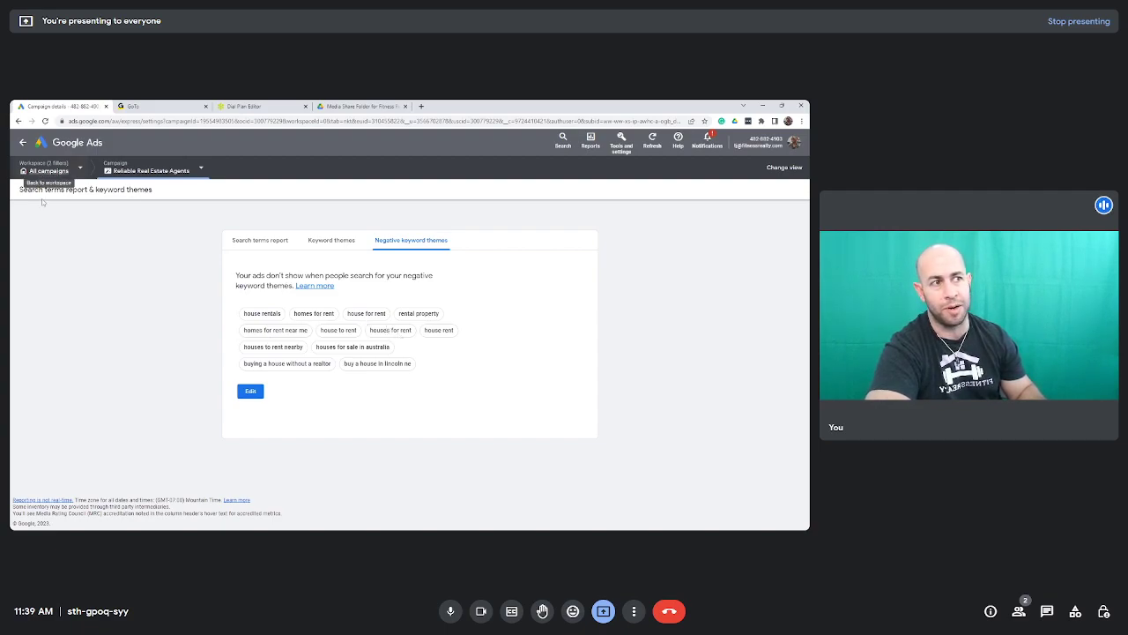
Step: Return to all campaigns and reopen the Reliable Real Estate Agents overview to review its search terms, ad, location and budget summaries
left_click(49, 170)
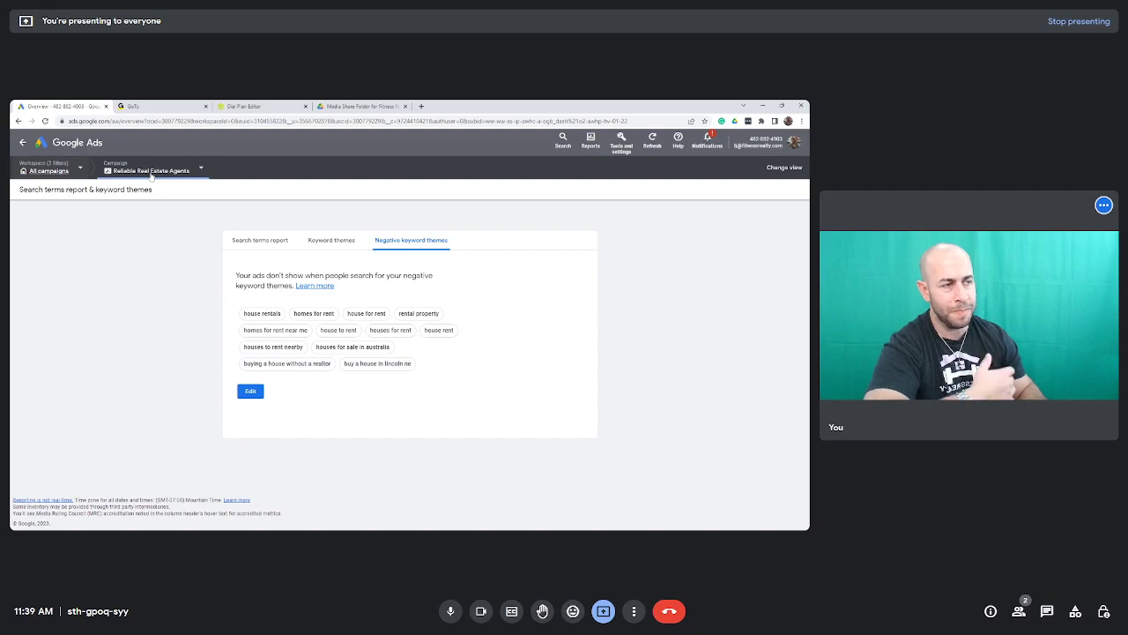
left_click(148, 170)
left_click(163, 250)
scroll(420, 376, "down", 3)
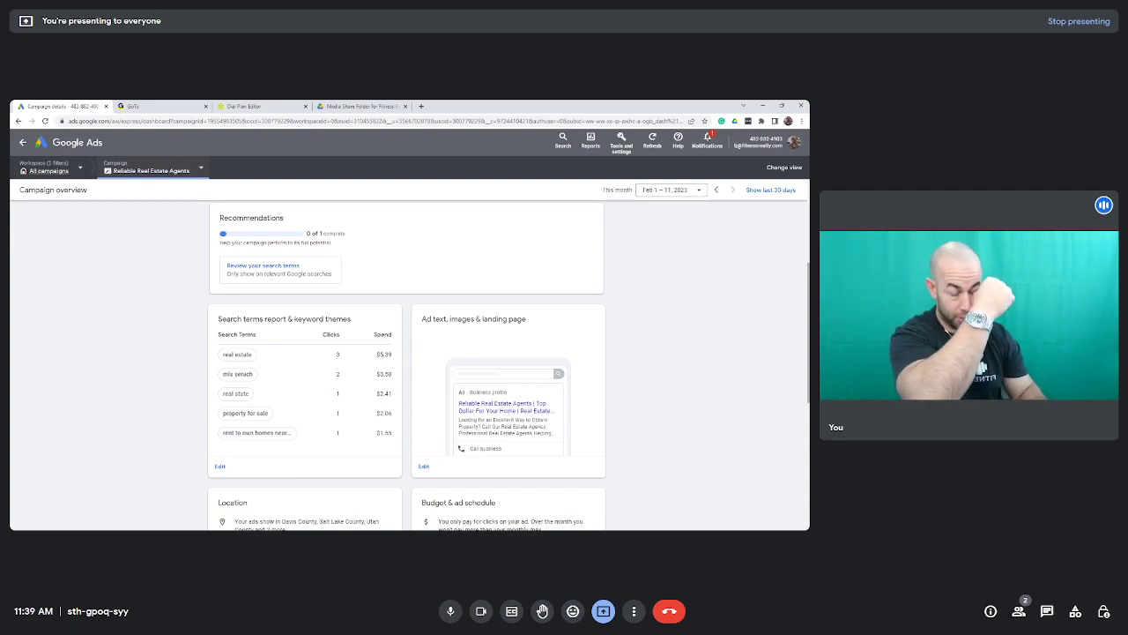
scroll(396, 300, "down", 2)
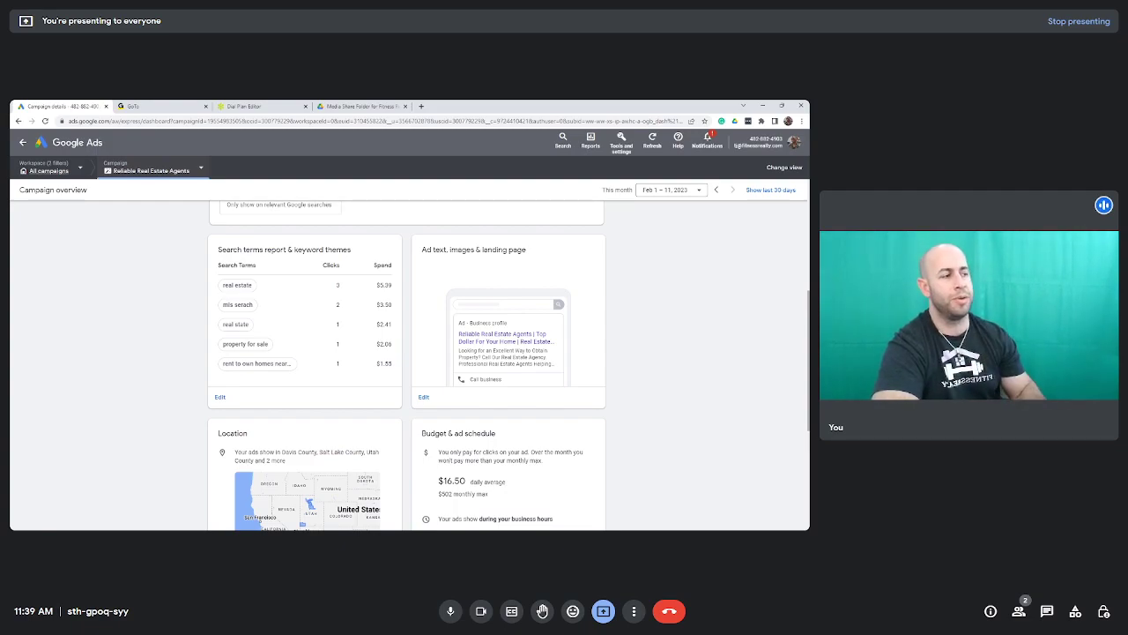
scroll(163, 411, "down", 5)
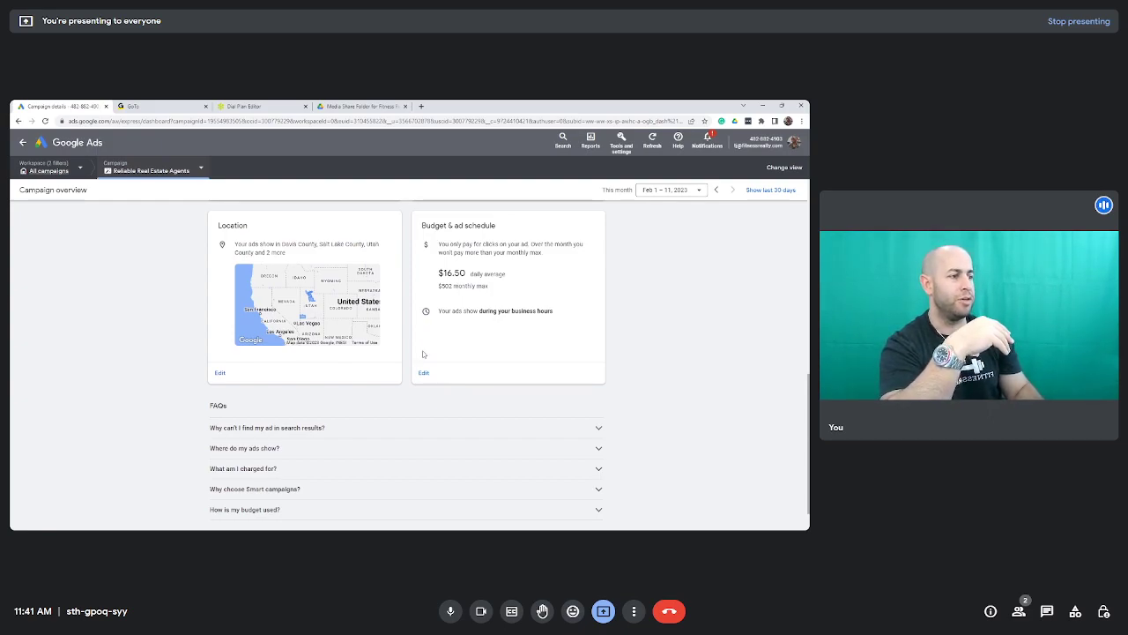
Step: Examine the campaign's daily average and monthly maximum budget, as well as its ad schedule
left_click(424, 373)
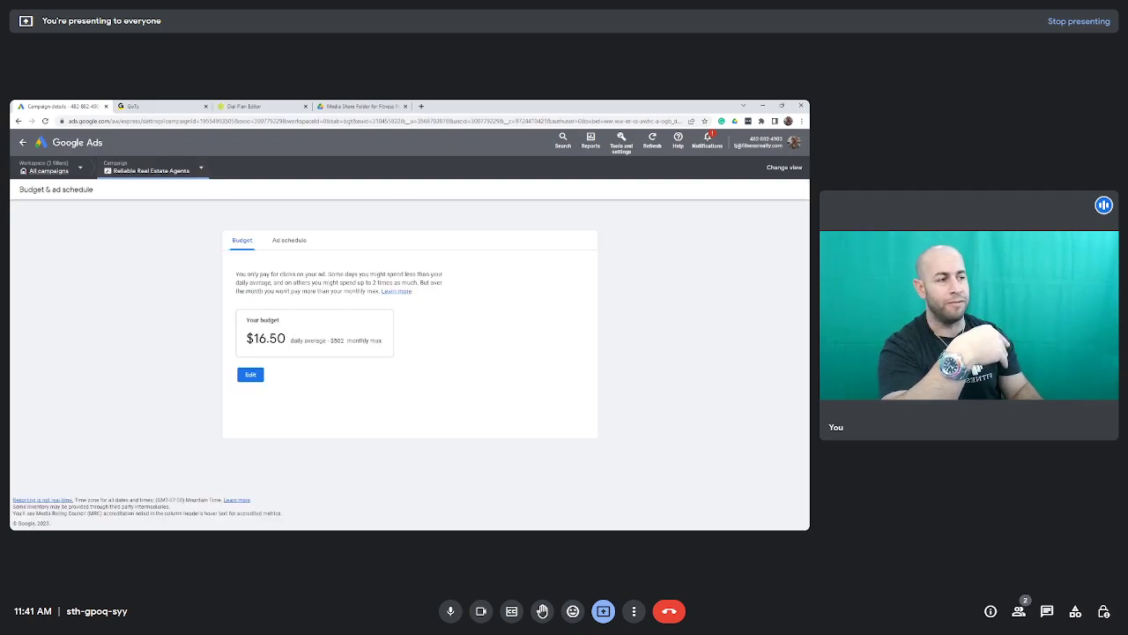
left_click_drag(330, 341, 382, 346)
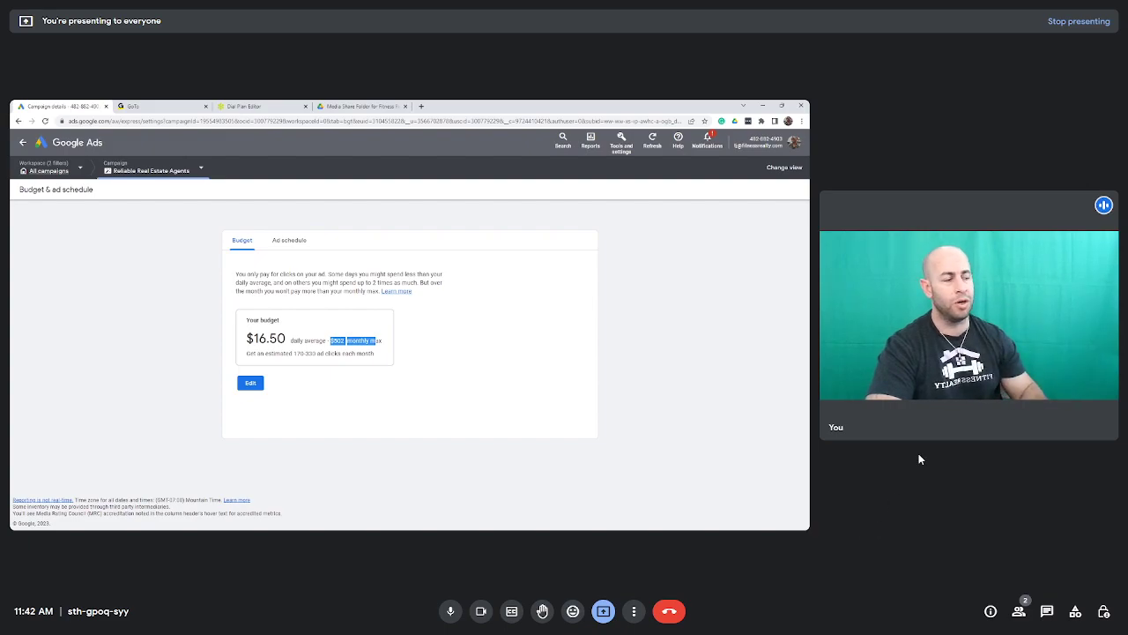
left_click_drag(245, 339, 297, 340)
left_click(297, 340)
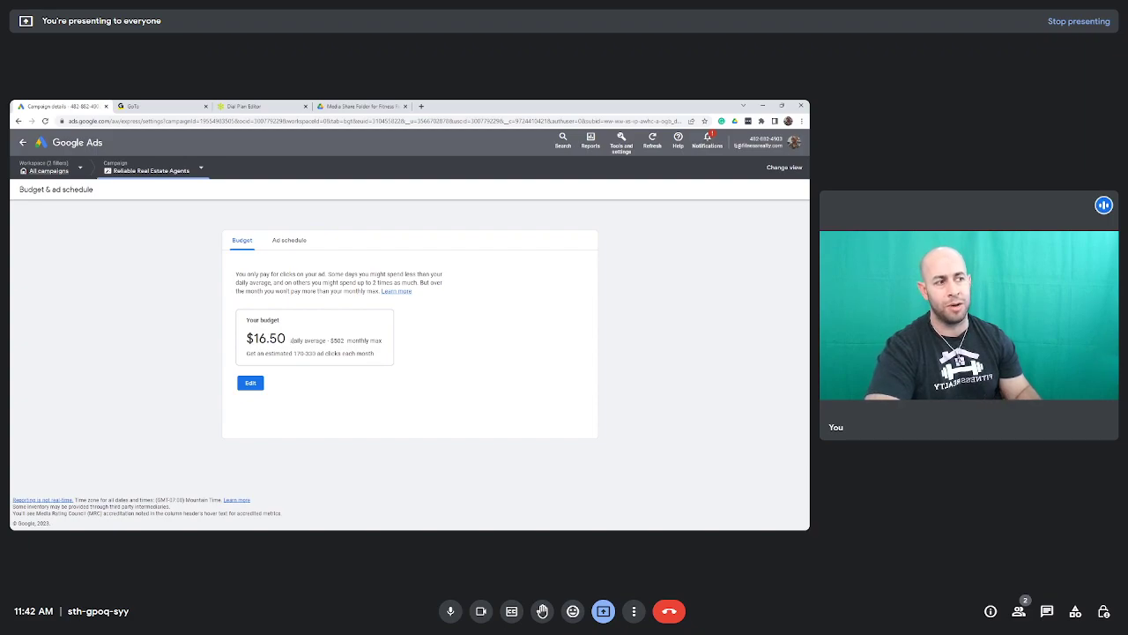
left_click(295, 242)
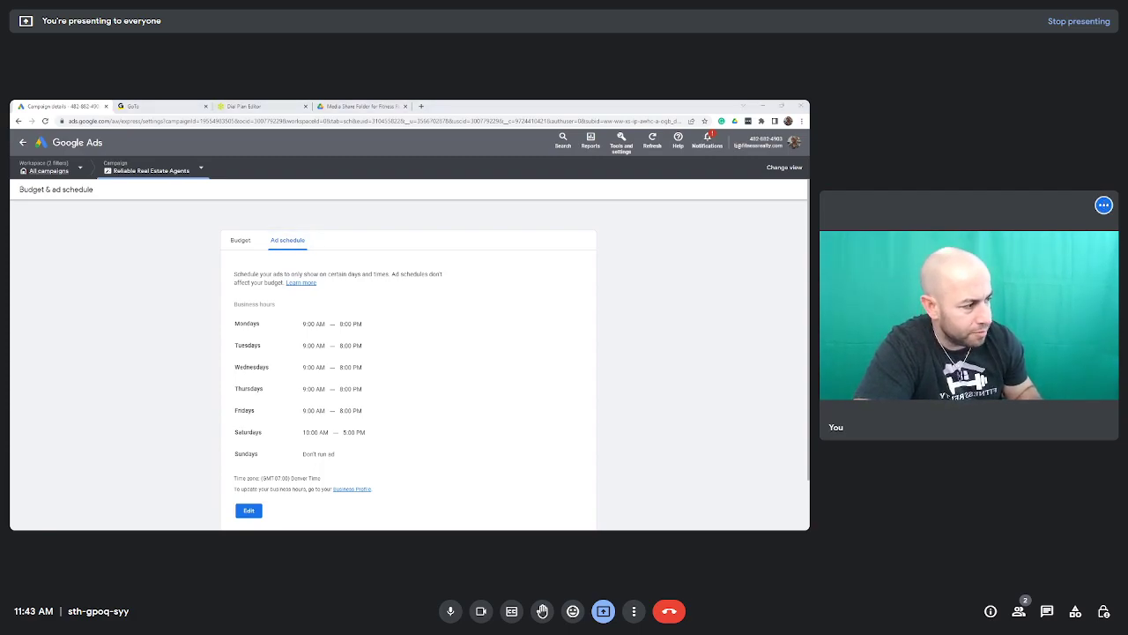
Step: Switch to GoTo and look through the call history back to December 2022 and up to the latest calls
left_click(140, 107)
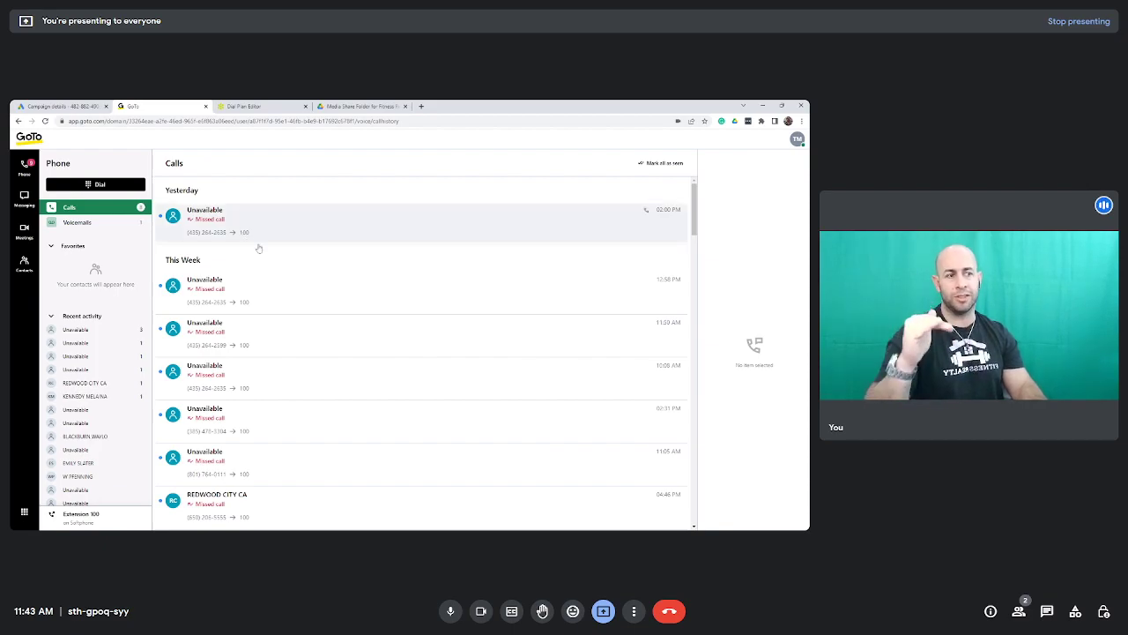
scroll(270, 388, "down", 8)
scroll(278, 295, "down", 10)
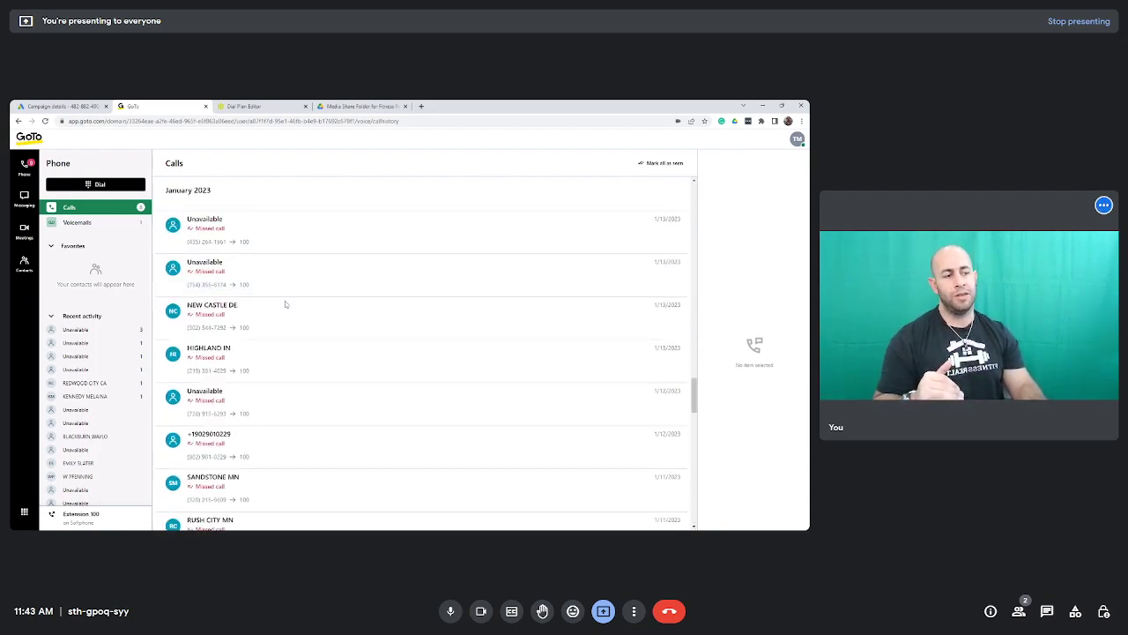
scroll(285, 304, "down", 10)
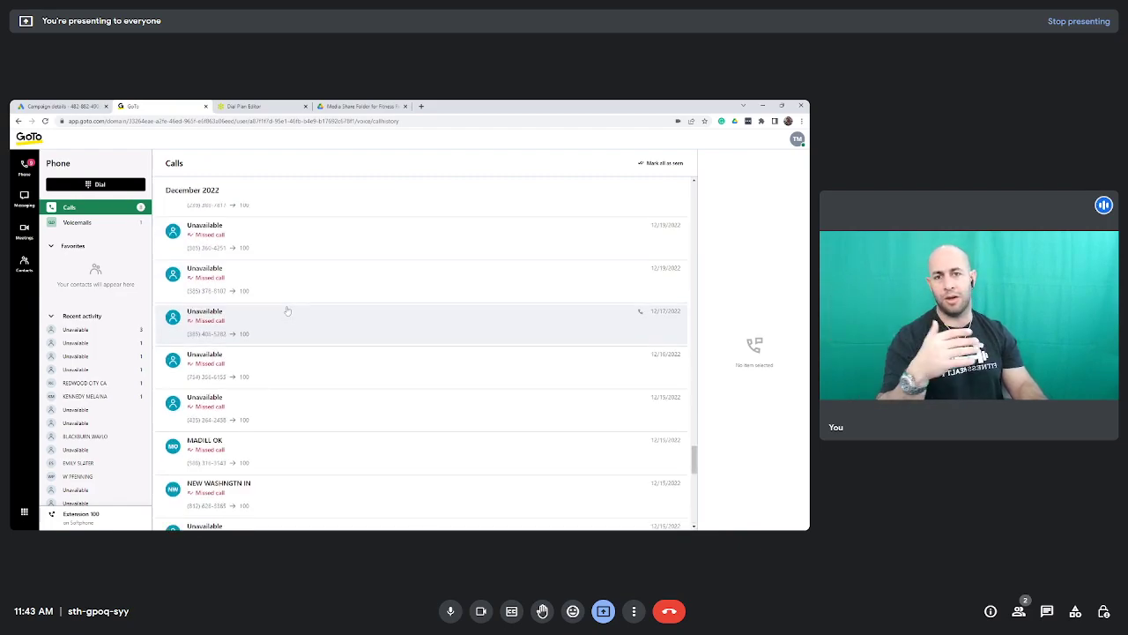
scroll(287, 310, "down", 5)
scroll(286, 310, "up", 8)
scroll(287, 310, "up", 10)
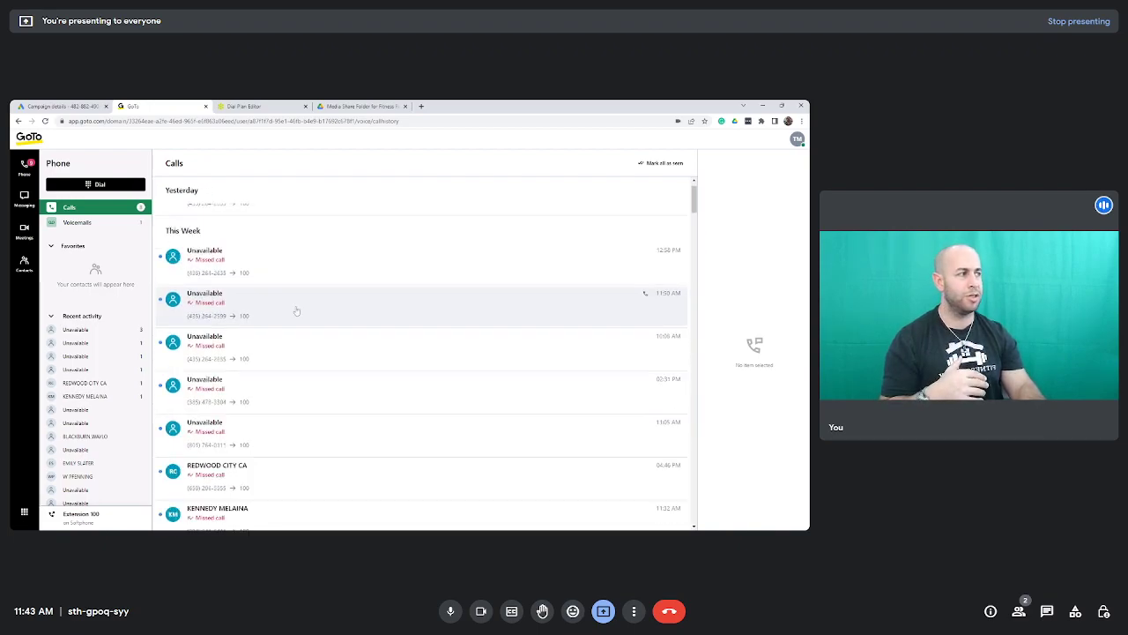
scroll(291, 310, "up", 1)
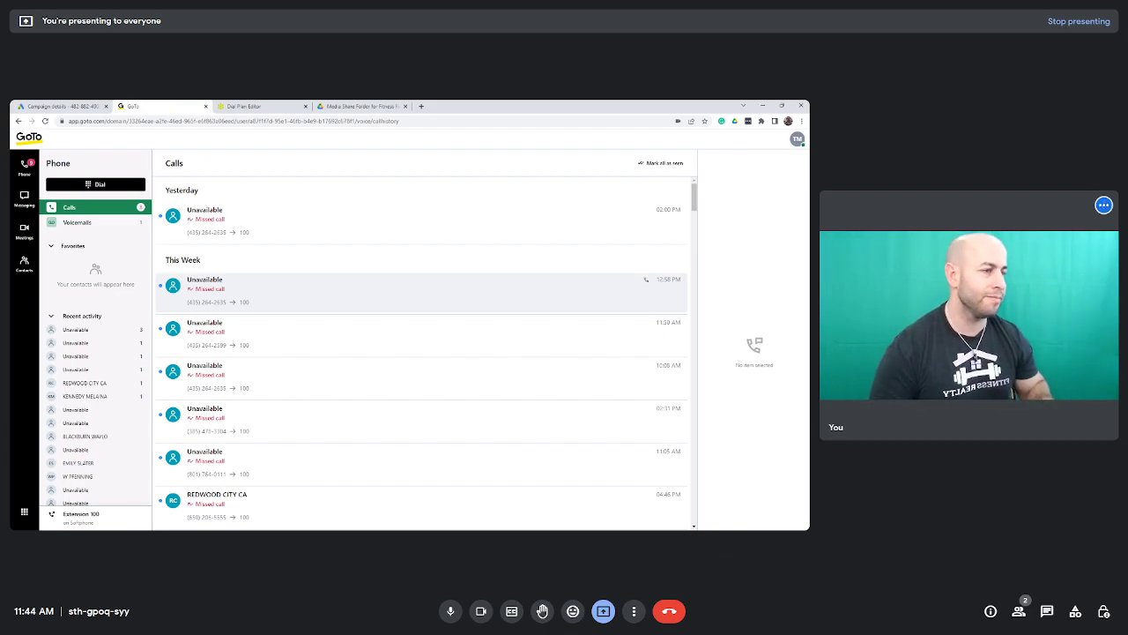
Step: View the main dial plan in the Dial Plan Editor and return to the Google Ads all-campaigns overview
left_click(251, 106)
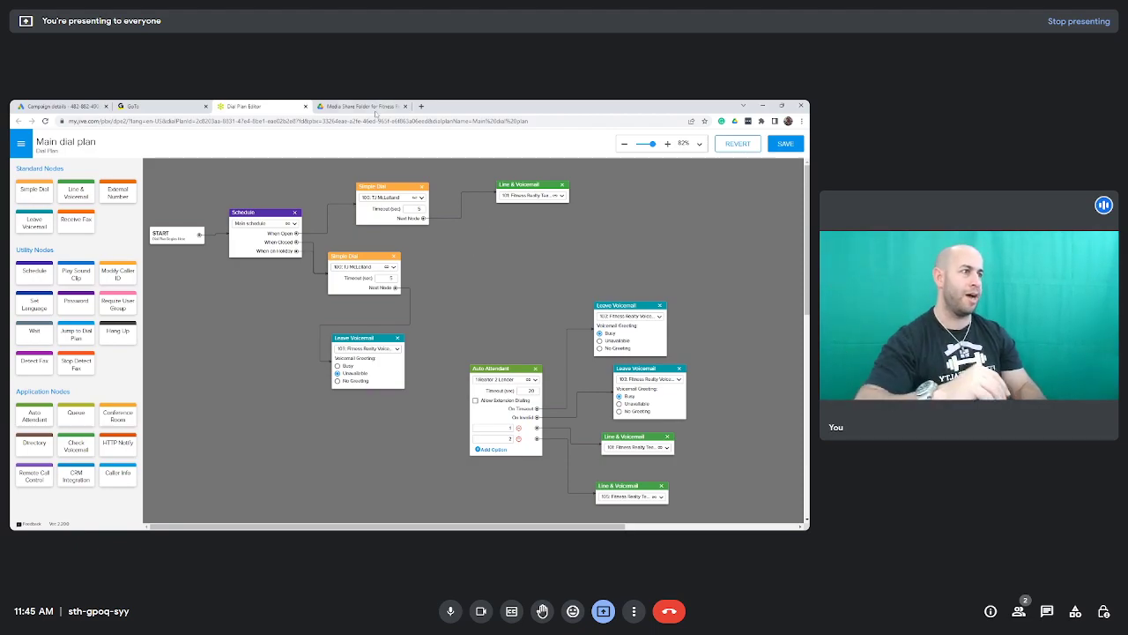
left_click(70, 109)
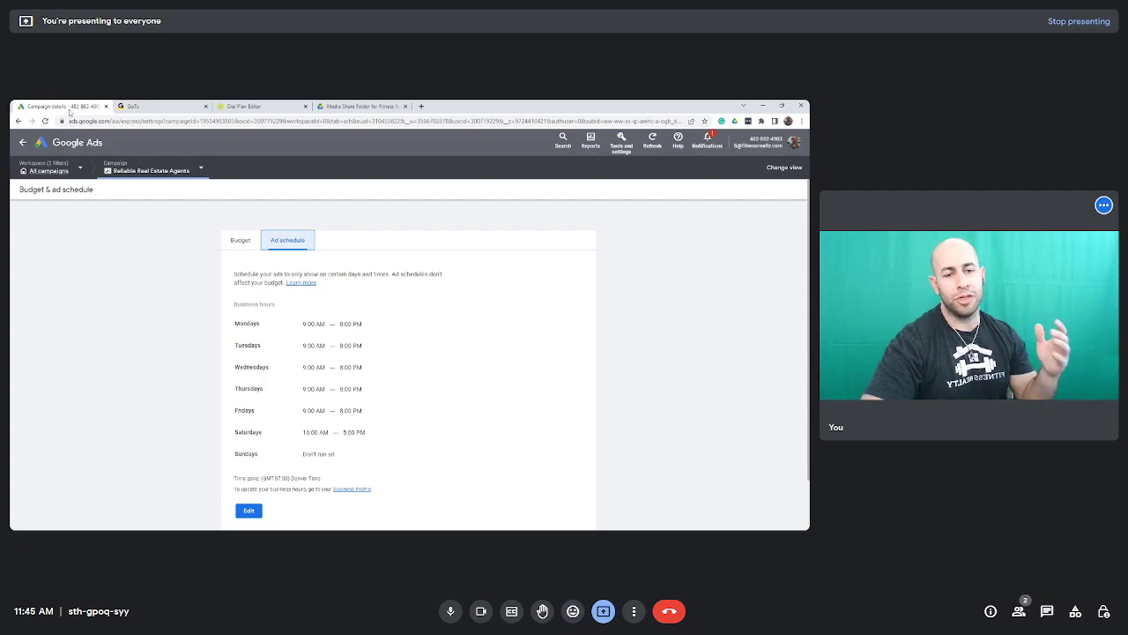
left_click(50, 171)
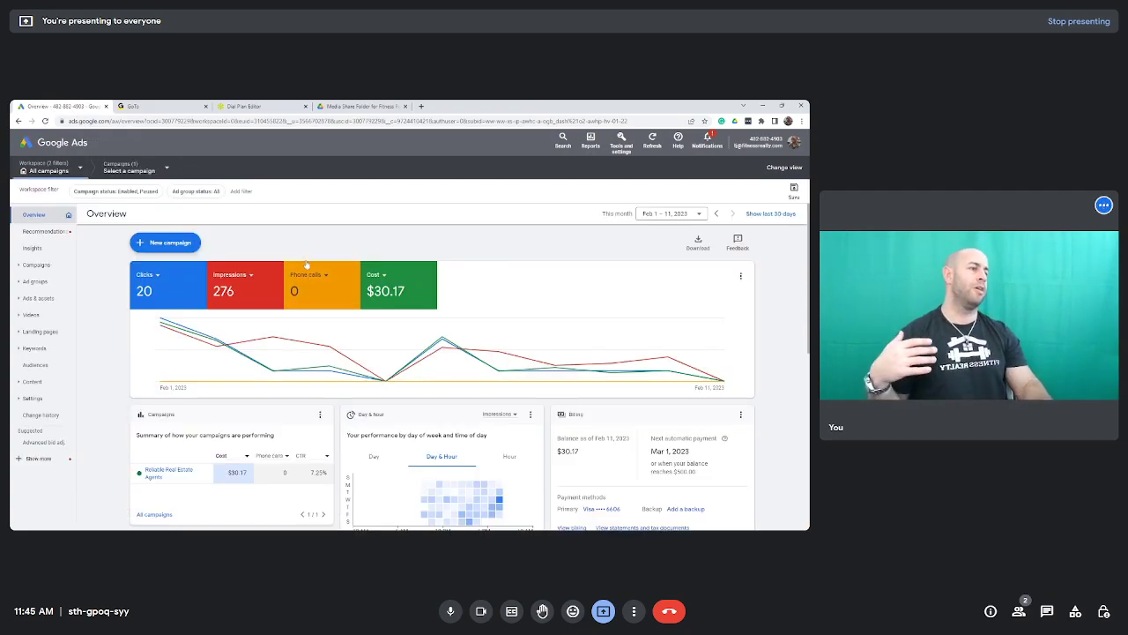
Step: Open fitnessrealty.com in a new browser tab and look through its team page down to the lender partners
left_click(421, 106)
type("fitnessrealty.com")
key("Return")
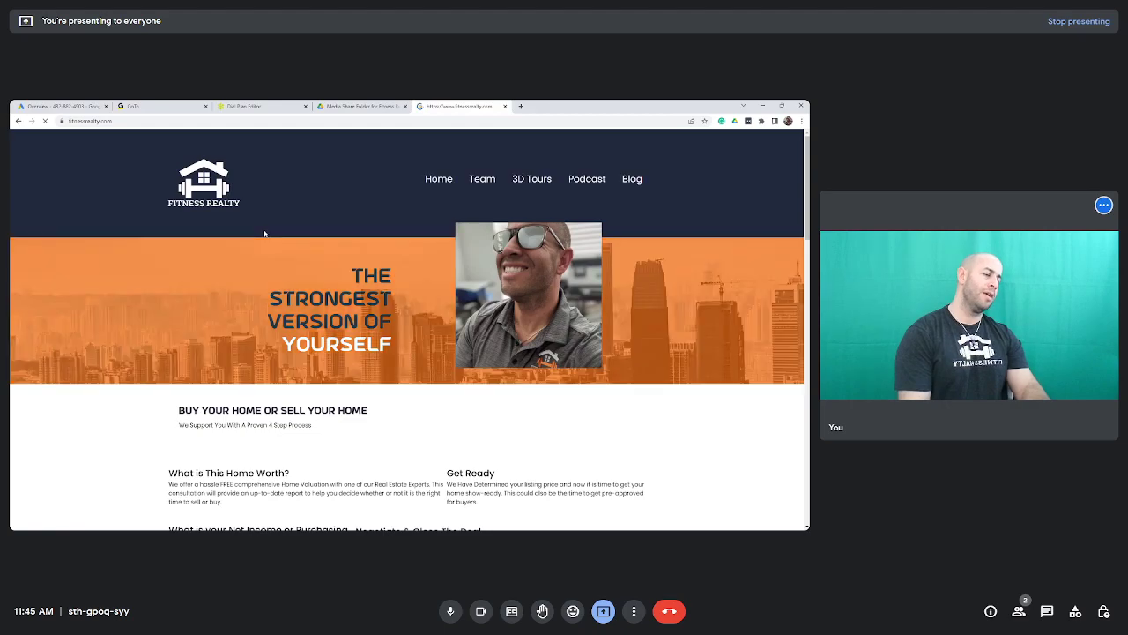
left_click(480, 180)
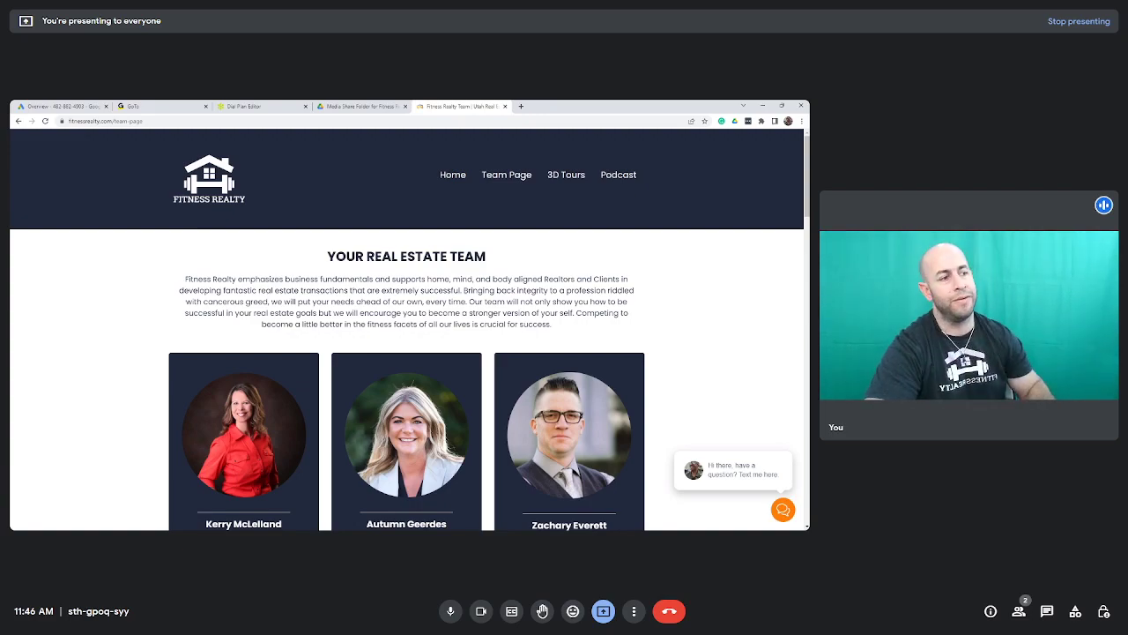
scroll(124, 327, "down", 10)
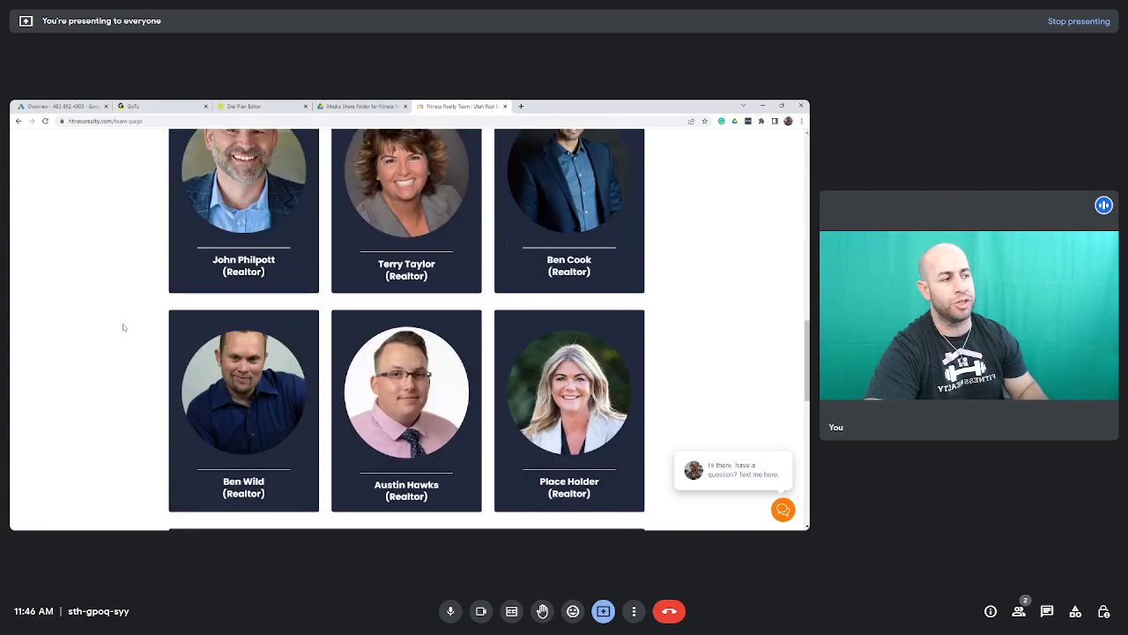
scroll(124, 327, "down", 10)
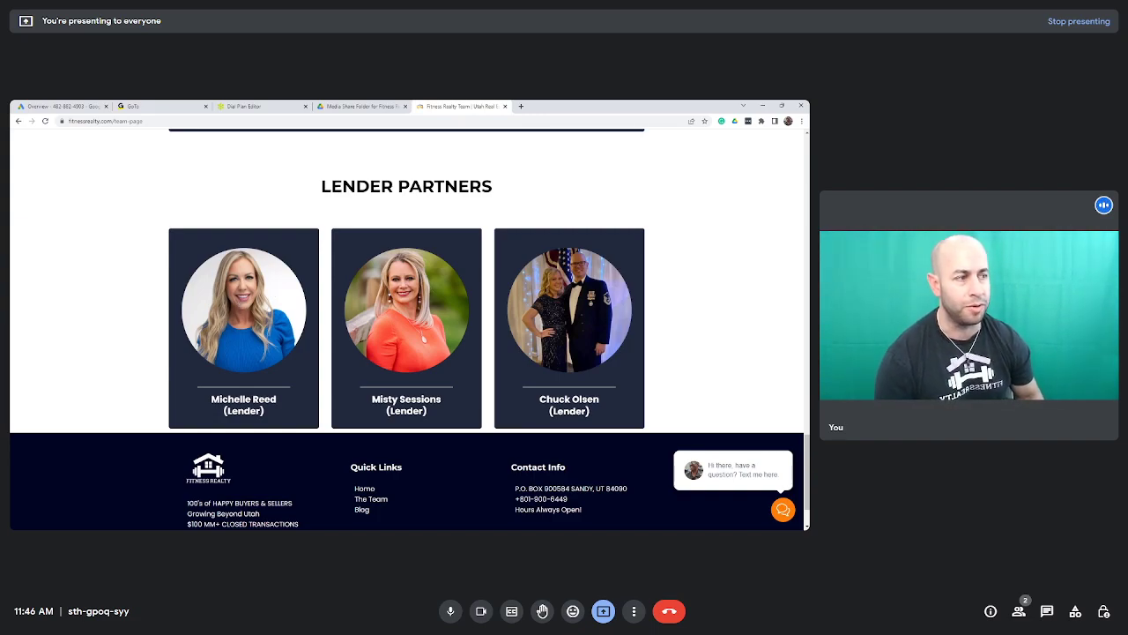
Step: Search Google for "fitness realty" in a new browser tab and show all products of the Fitness Realty business profile
left_click(521, 106)
type("fitness realty")
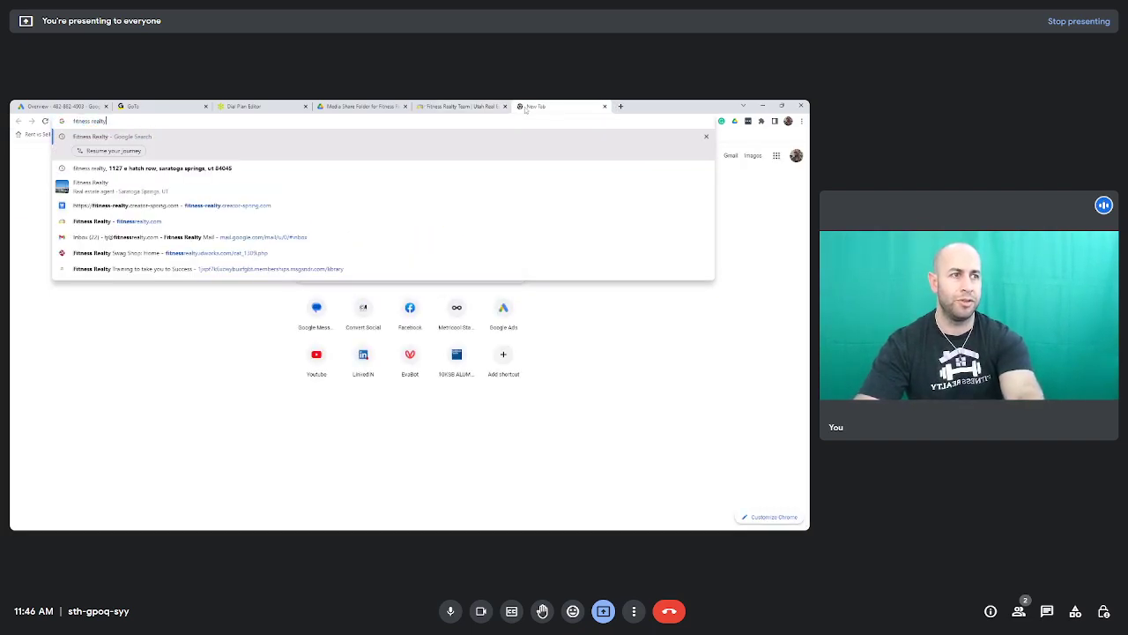
key("Return")
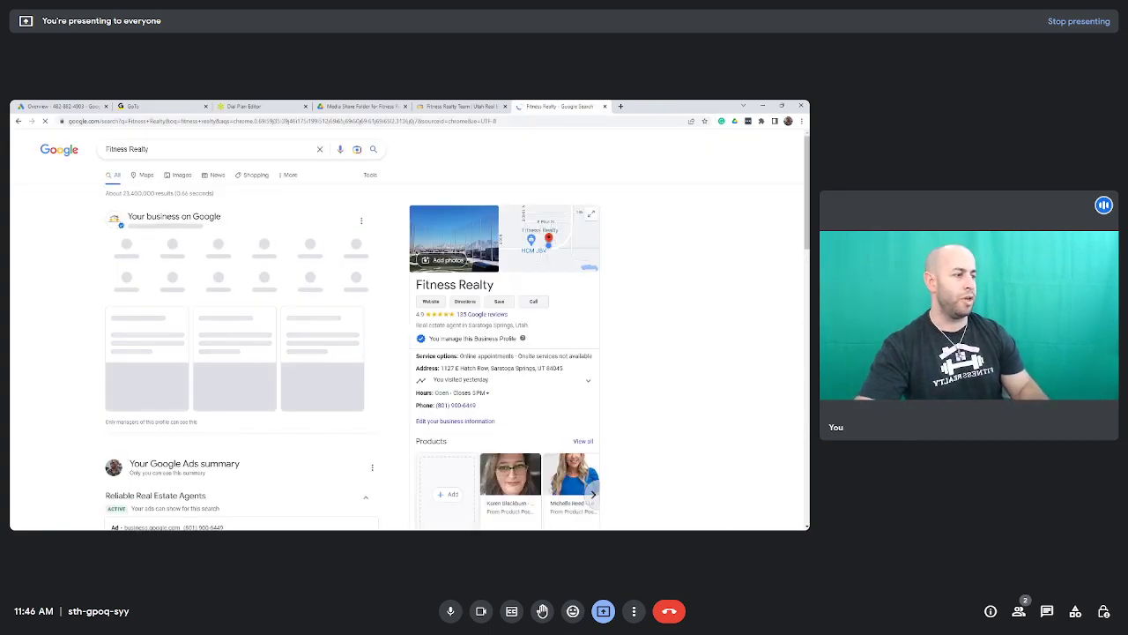
scroll(574, 374, "down", 1)
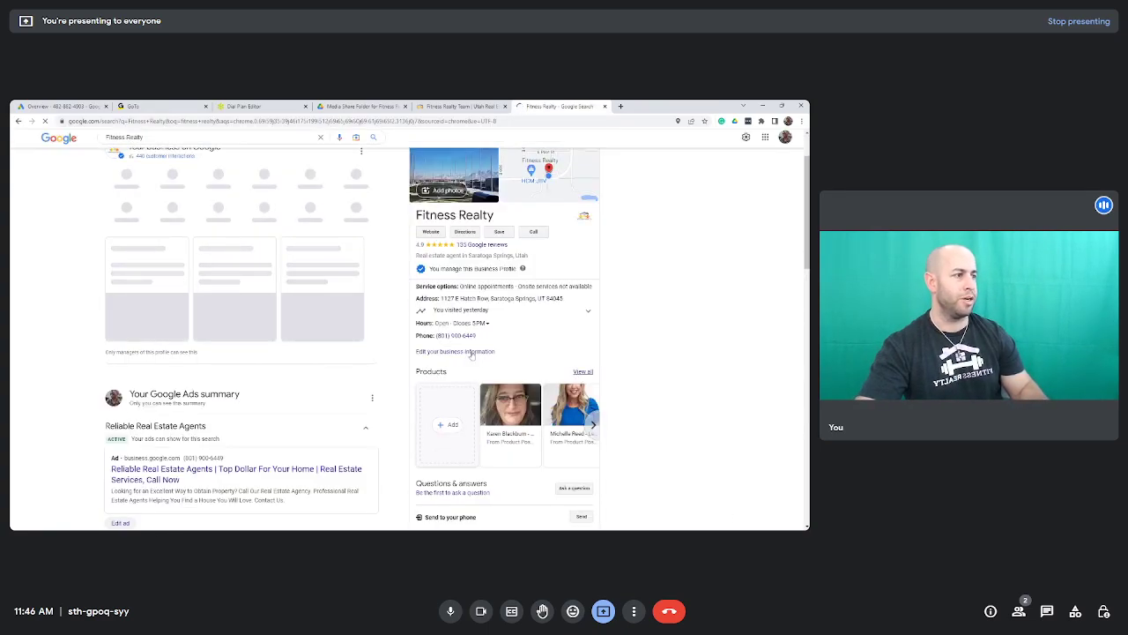
left_click(582, 371)
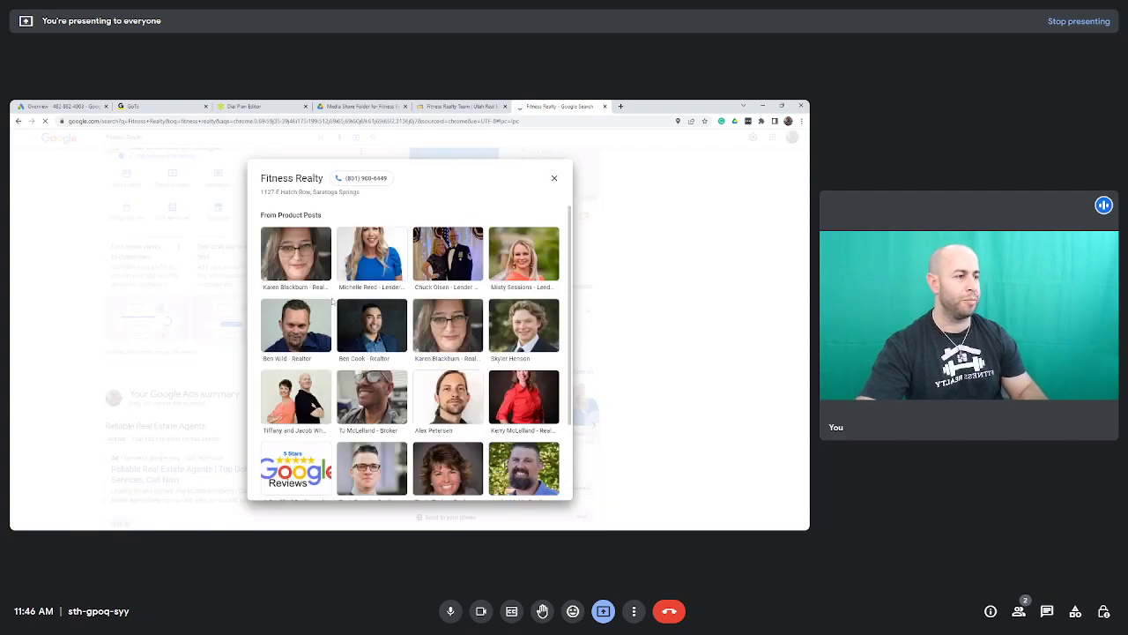